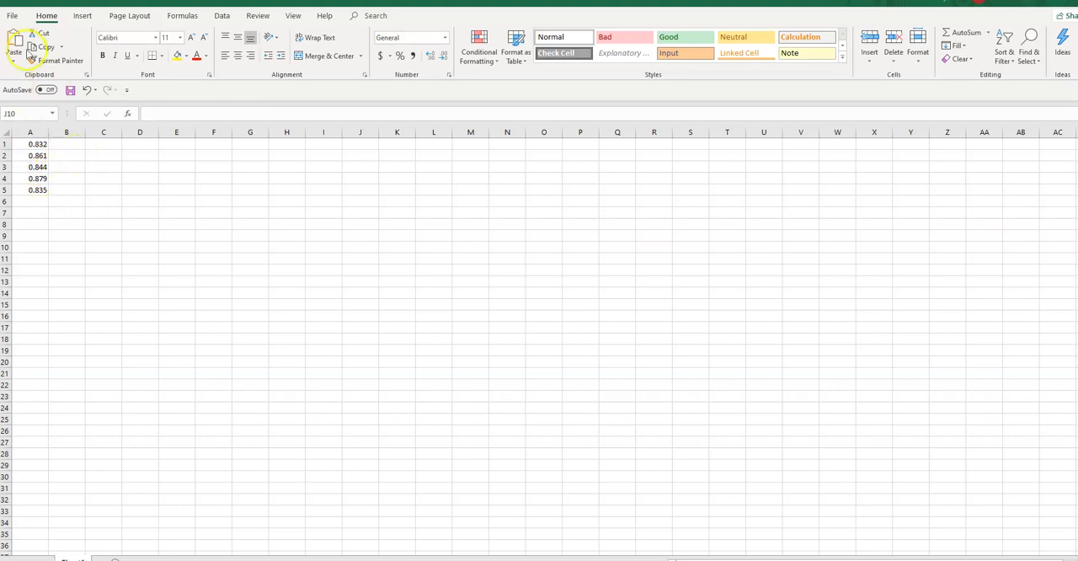
# Sort the values in A1:A5 from smallest to largest.
pyautogui.click(47, 17)
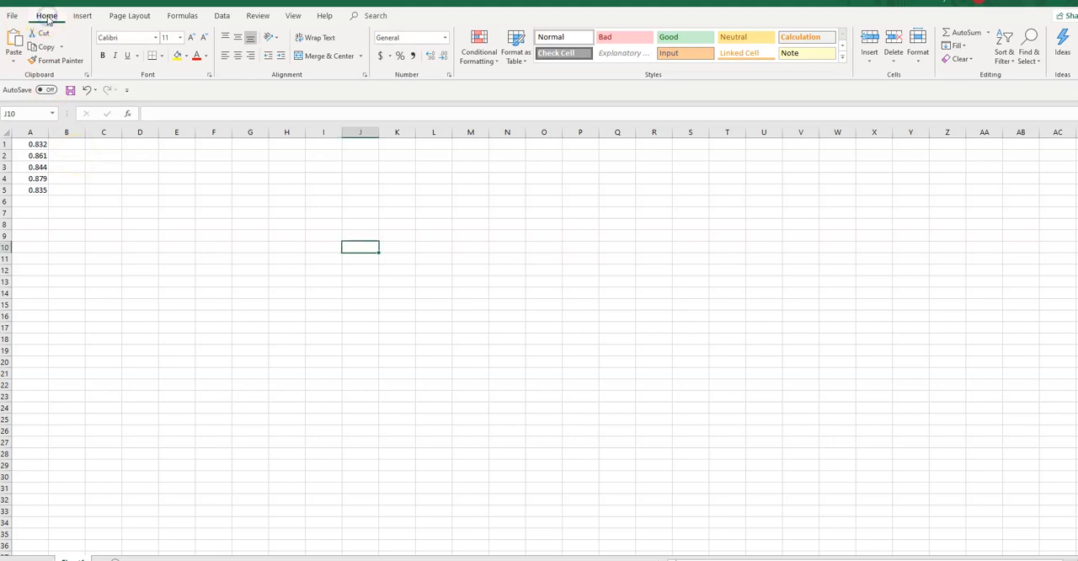
pyautogui.click(48, 19)
pyautogui.click(1003, 43)
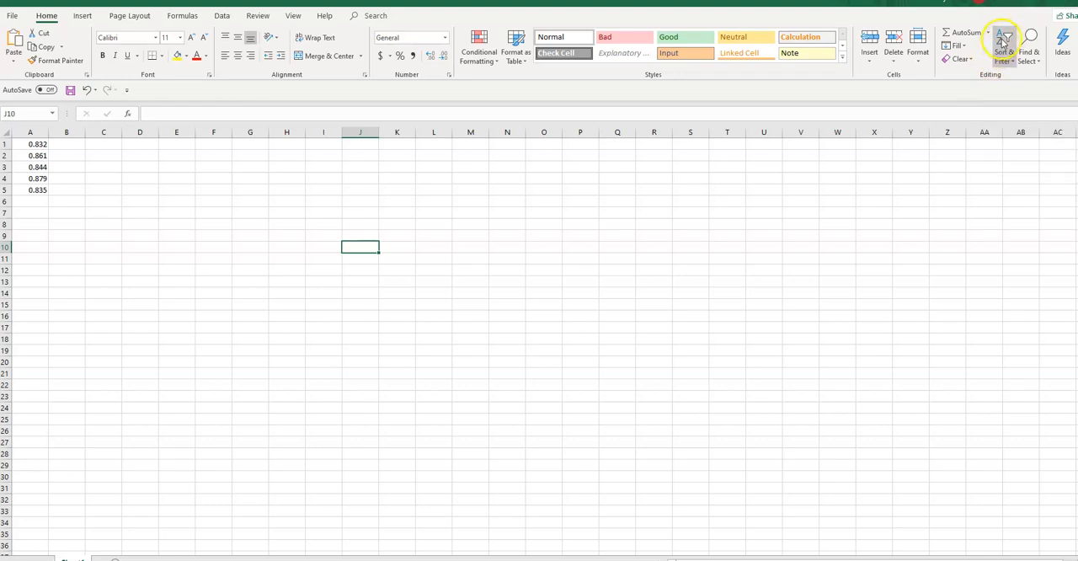
pyautogui.moveTo(39, 144); pyautogui.dragTo(41, 186)
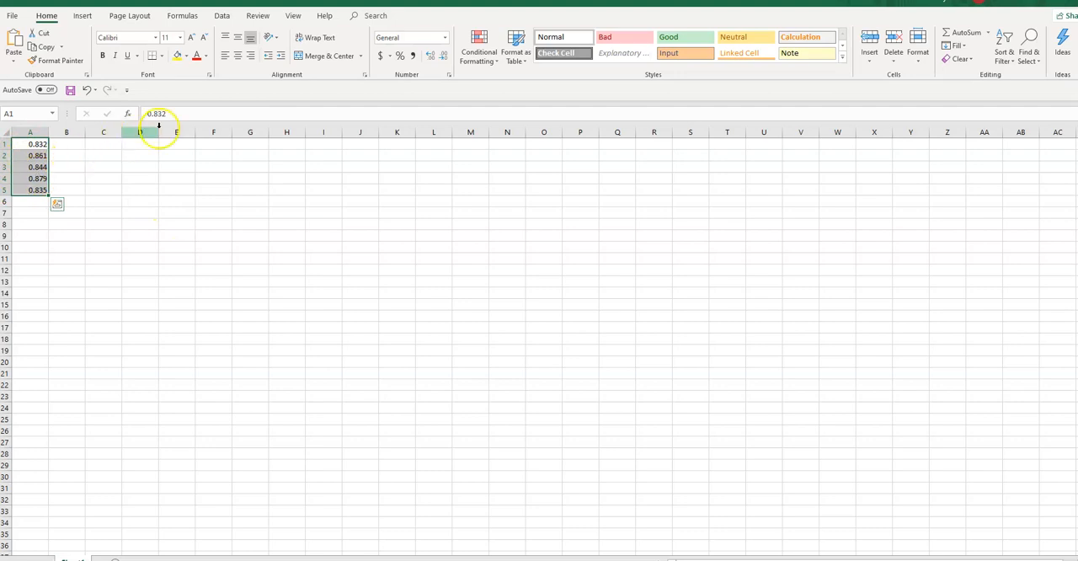
pyautogui.click(1002, 40)
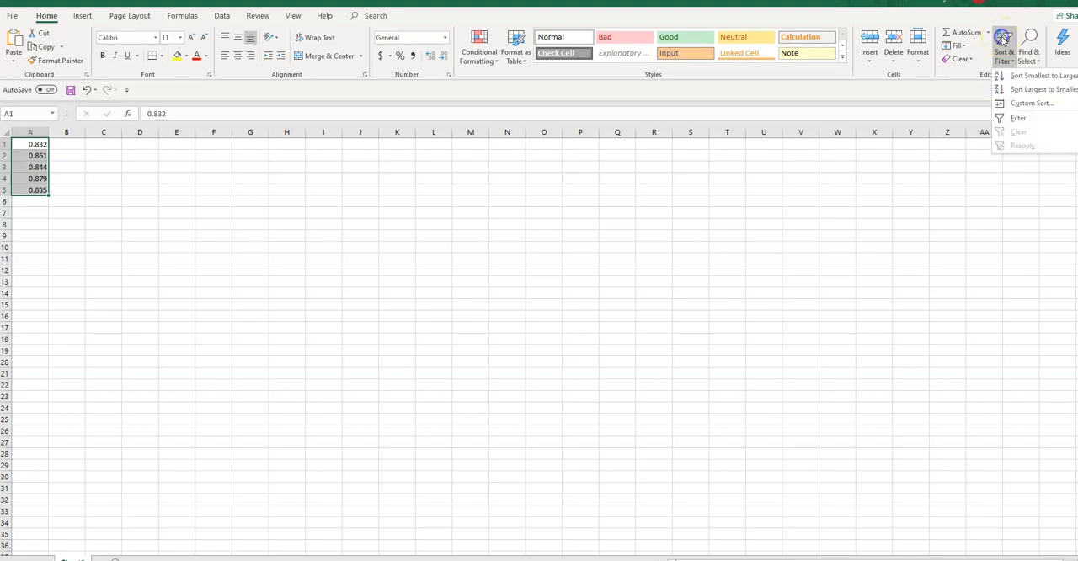
pyautogui.click(1021, 77)
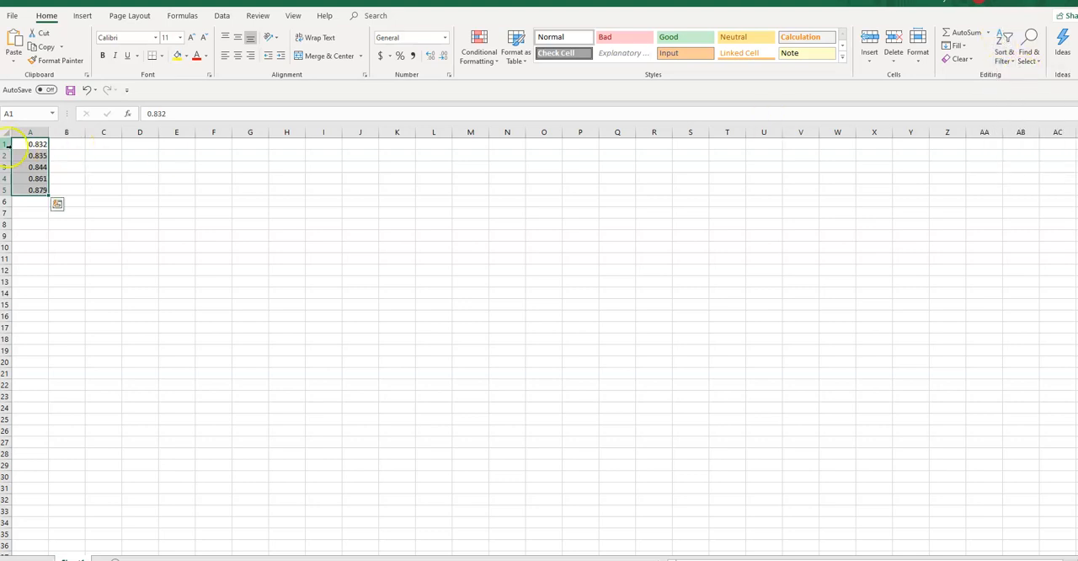
pyautogui.moveTo(19, 144); pyautogui.dragTo(19, 190)
pyautogui.click(166, 238)
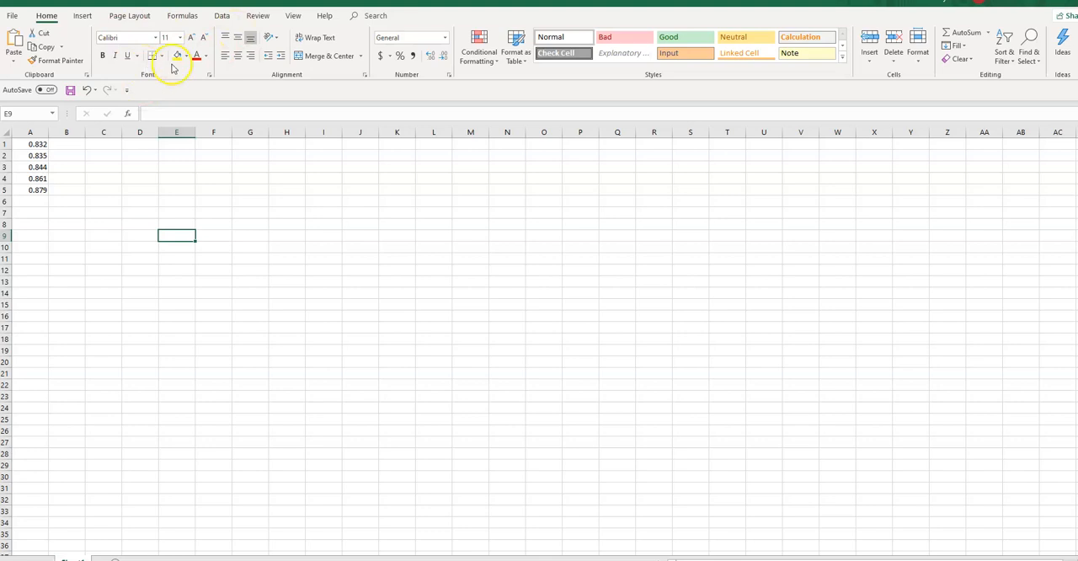
# Start the Descriptive Statistics tool from the Data Analysis tools.
pyautogui.click(221, 17)
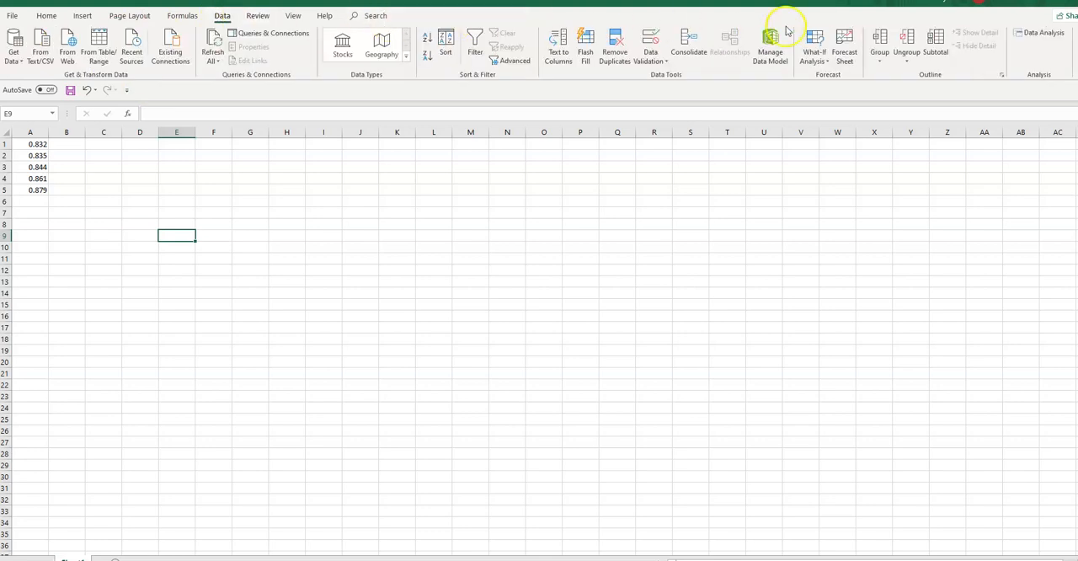
pyautogui.click(1036, 34)
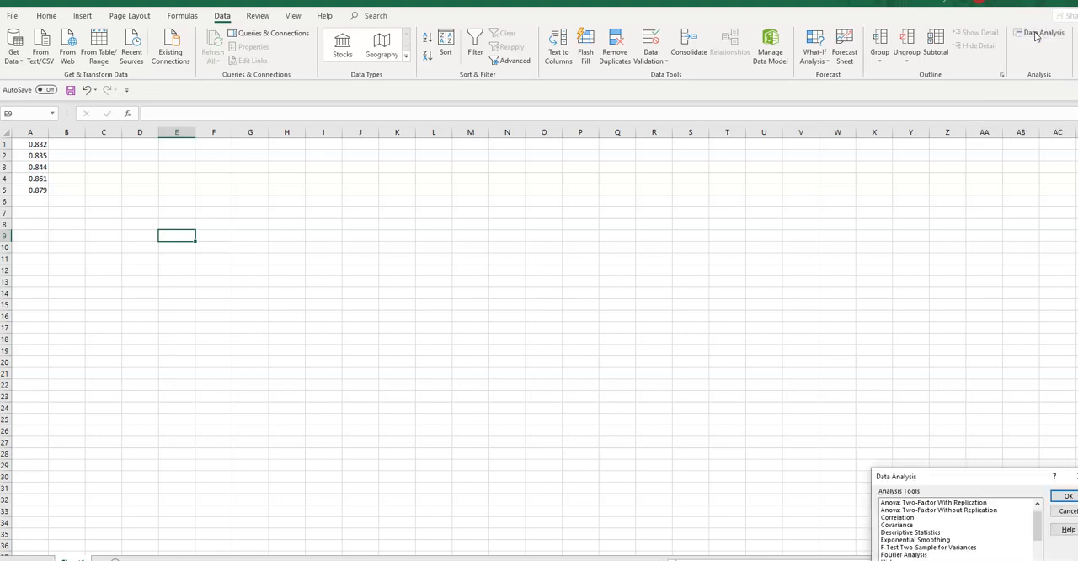
pyautogui.moveTo(969, 477); pyautogui.dragTo(473, 245)
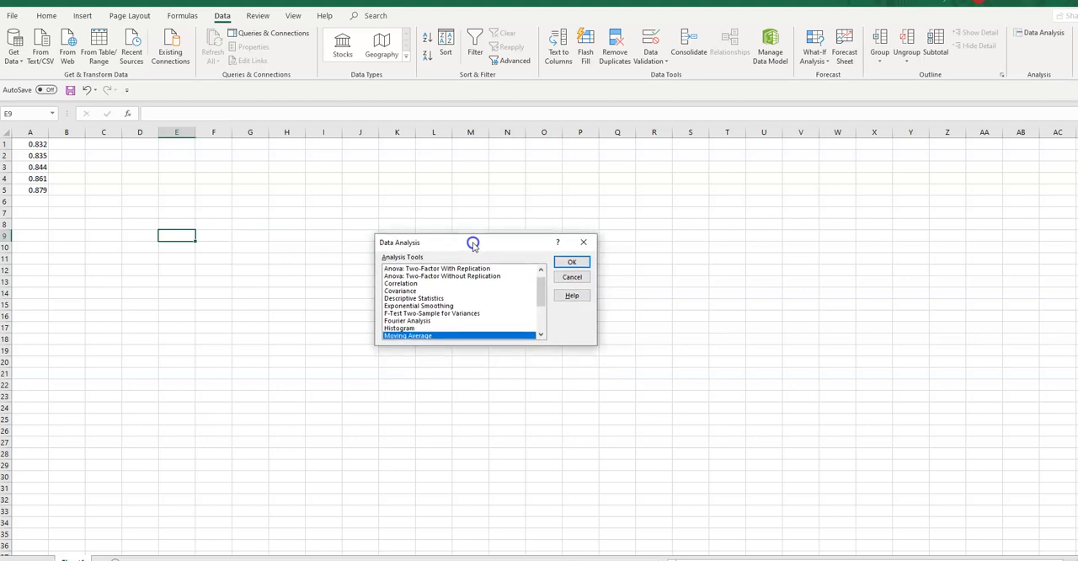
pyautogui.click(413, 297)
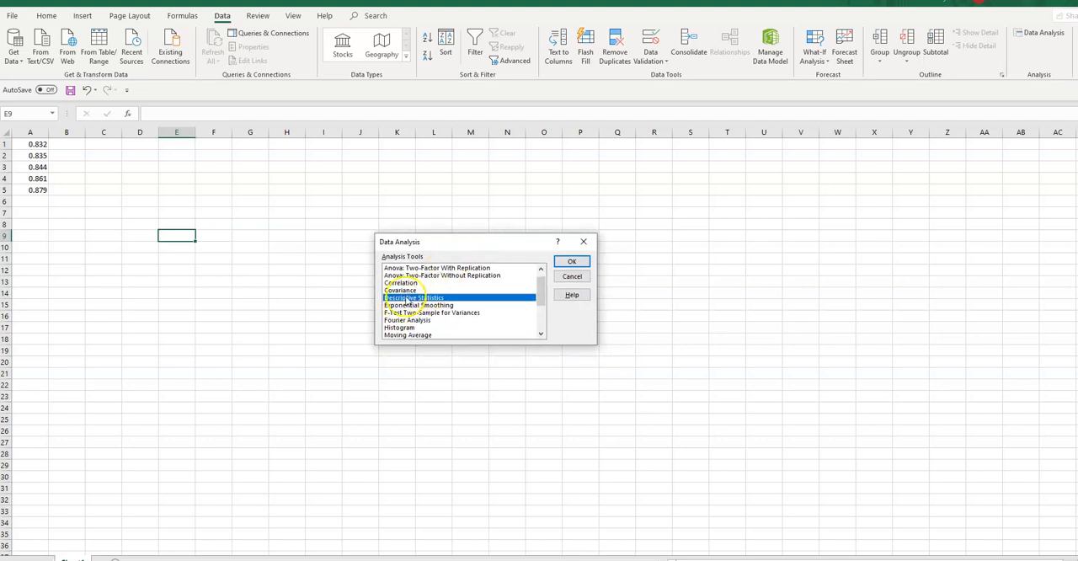
pyautogui.click(568, 261)
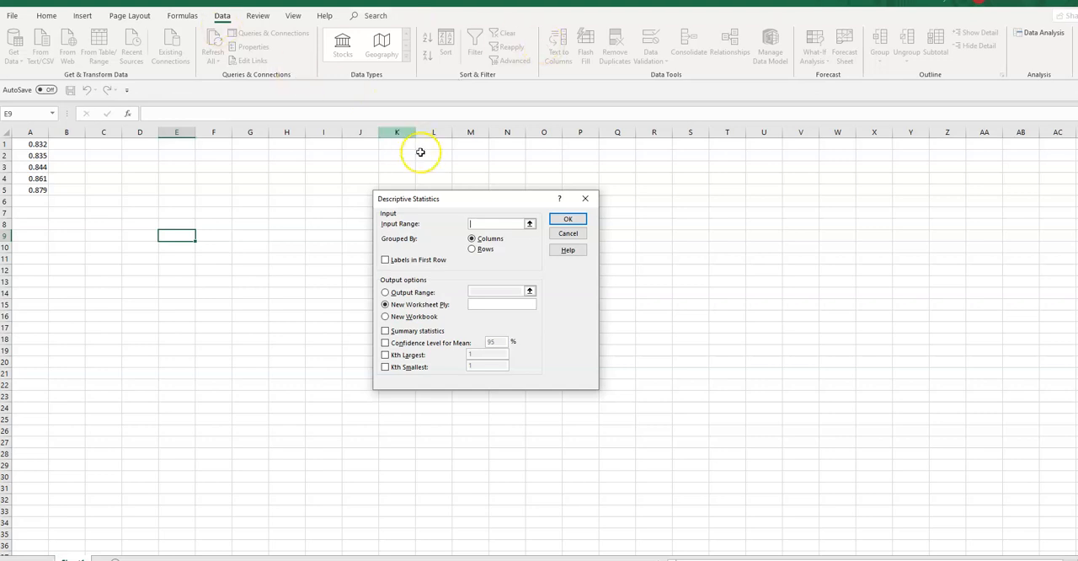
# Generate summary statistics for input range A1:A5, with the output range starting at E13.
pyautogui.click(476, 222)
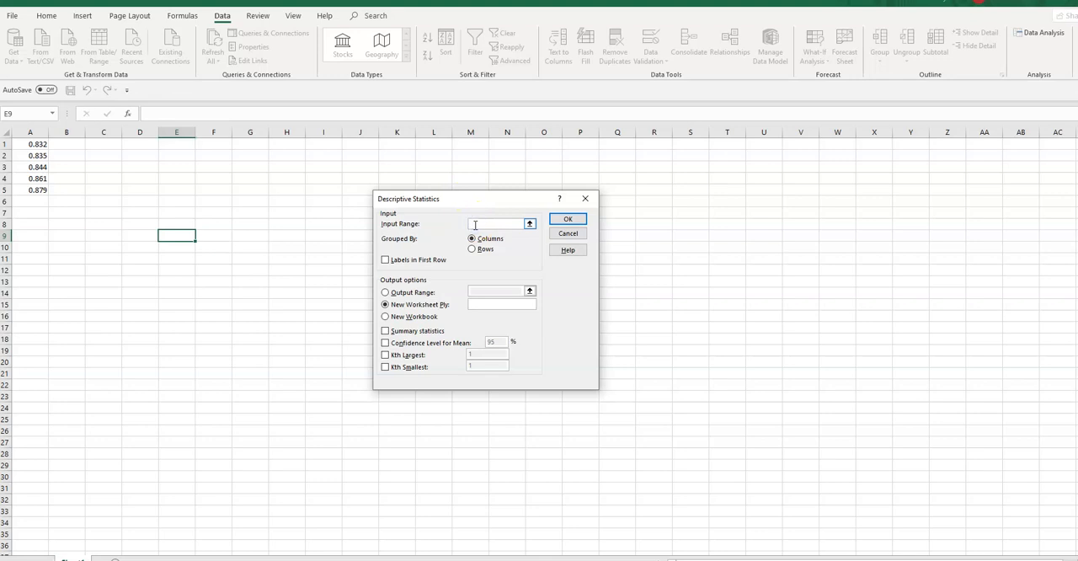
pyautogui.moveTo(36, 144); pyautogui.dragTo(35, 189)
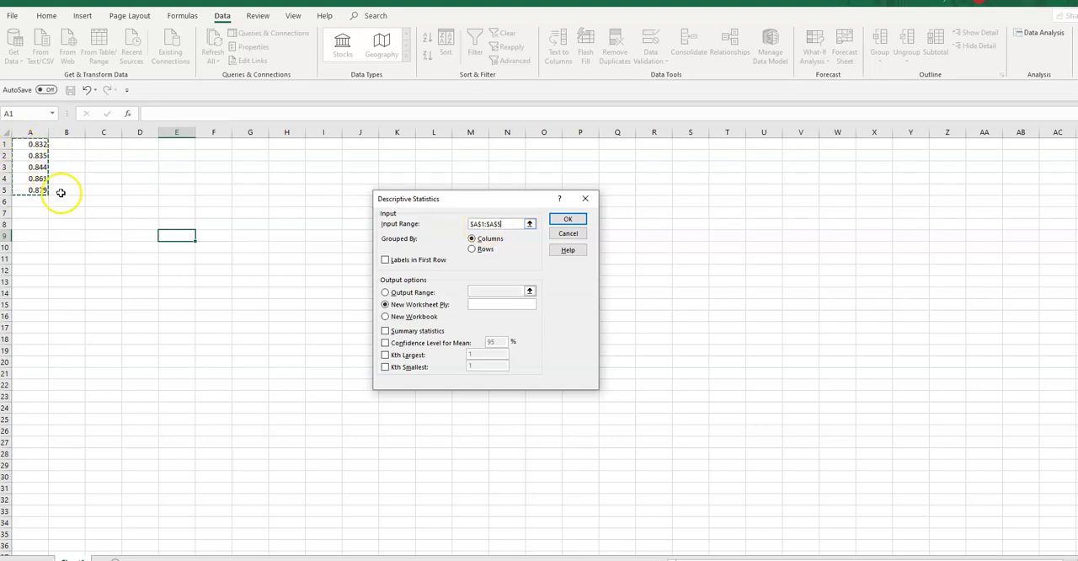
pyautogui.click(385, 332)
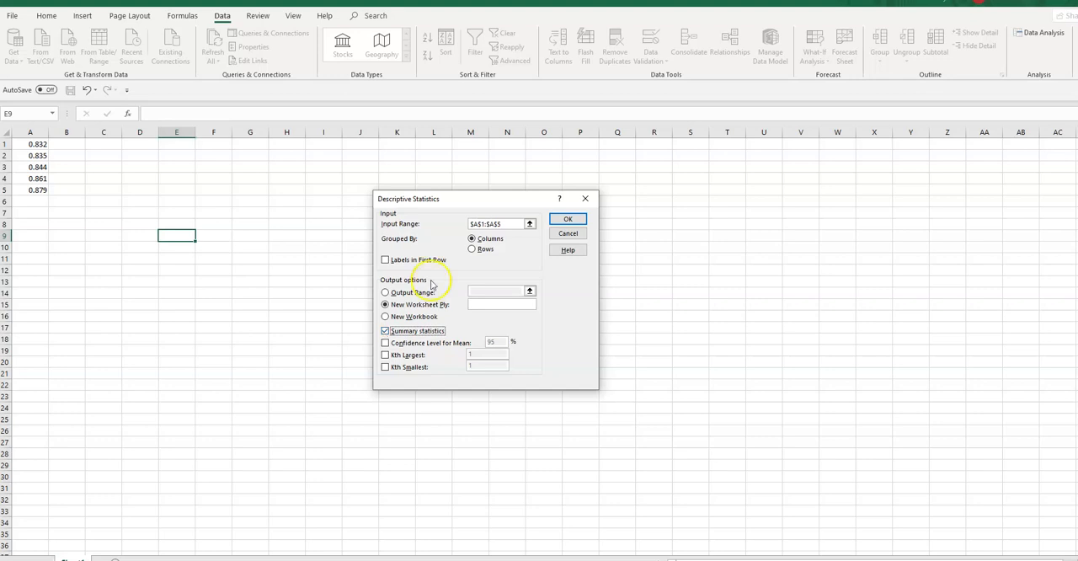
pyautogui.click(385, 292)
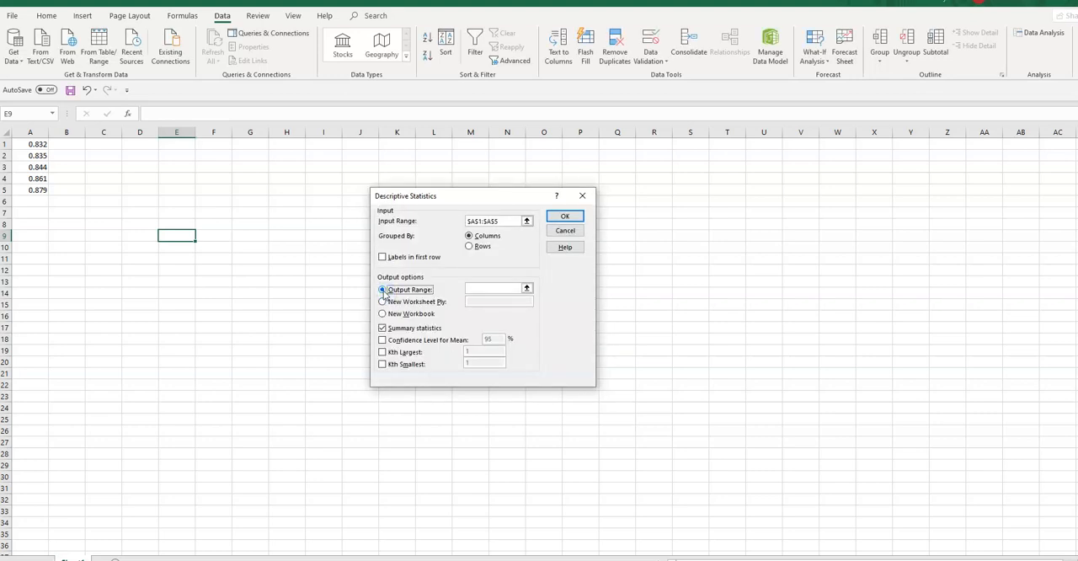
pyautogui.click(469, 290)
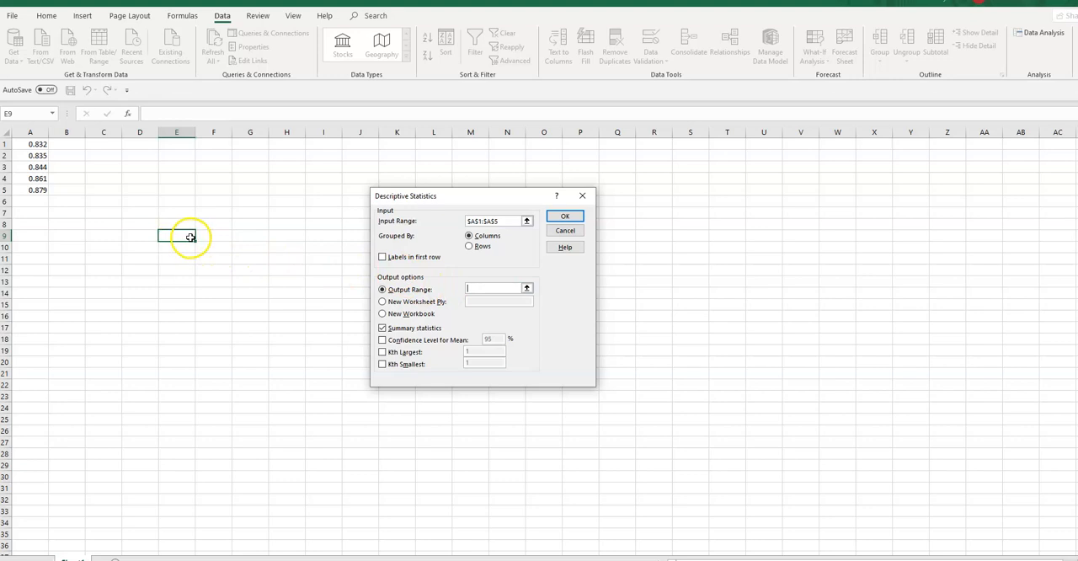
pyautogui.click(169, 281)
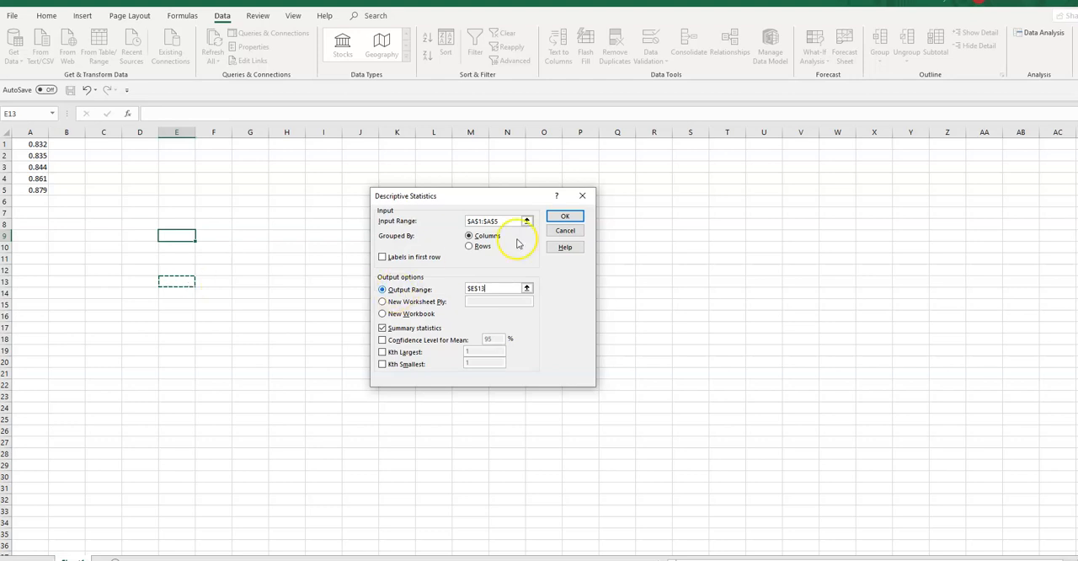
pyautogui.click(563, 216)
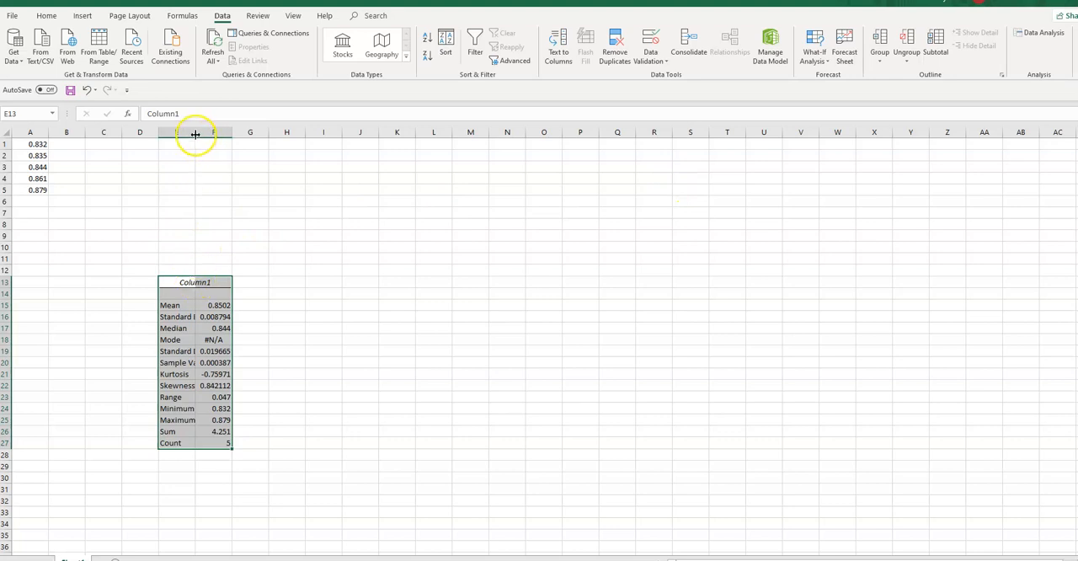
# Widen column E to fit the statistic labels and inspect the mean, median, standard deviation and range values.
pyautogui.moveTo(195, 132); pyautogui.dragTo(237, 132)
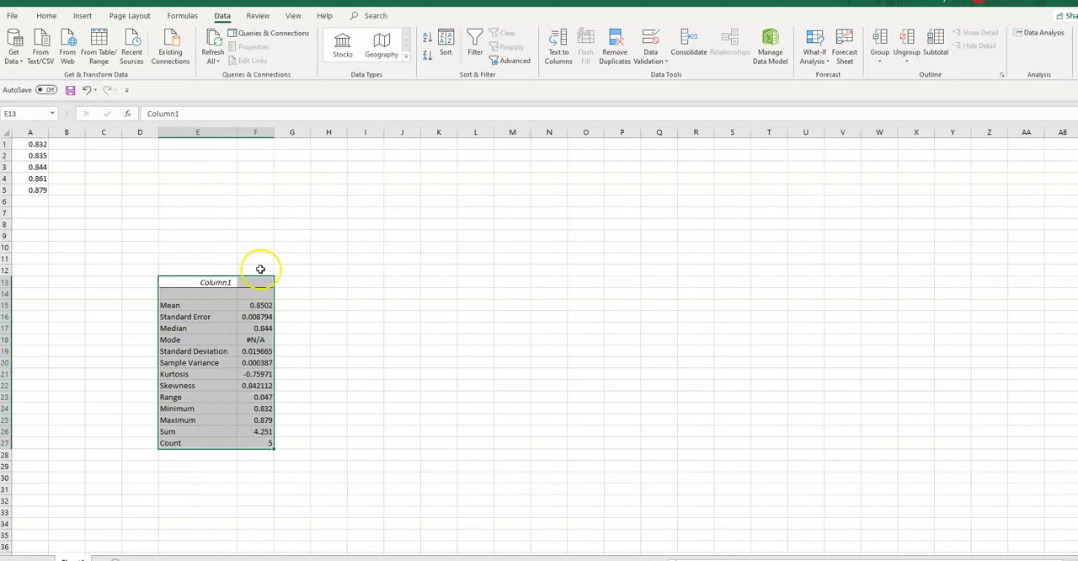
pyautogui.click(257, 305)
pyautogui.click(265, 327)
pyautogui.click(257, 352)
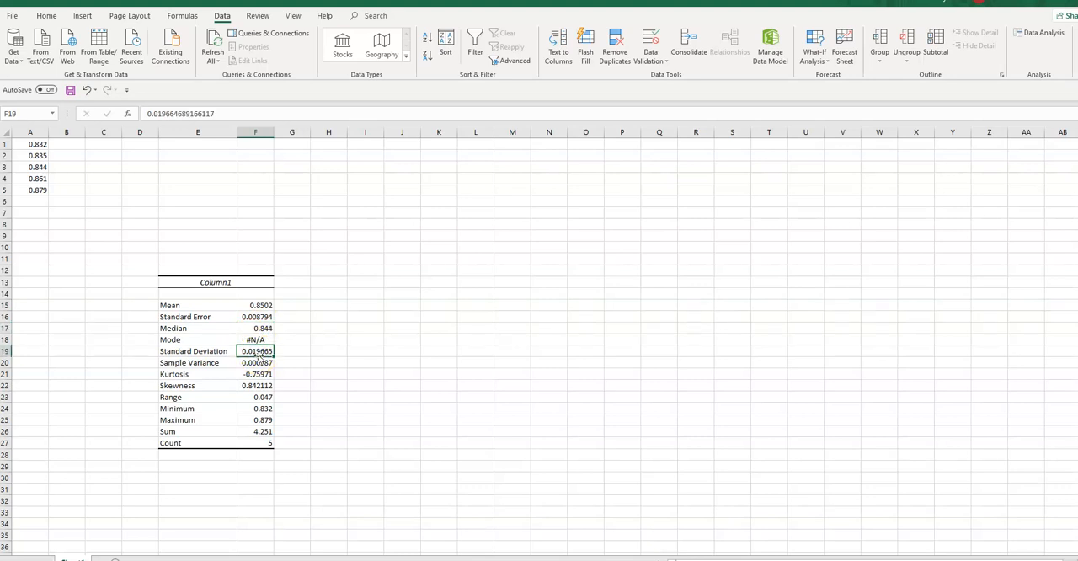
pyautogui.click(261, 398)
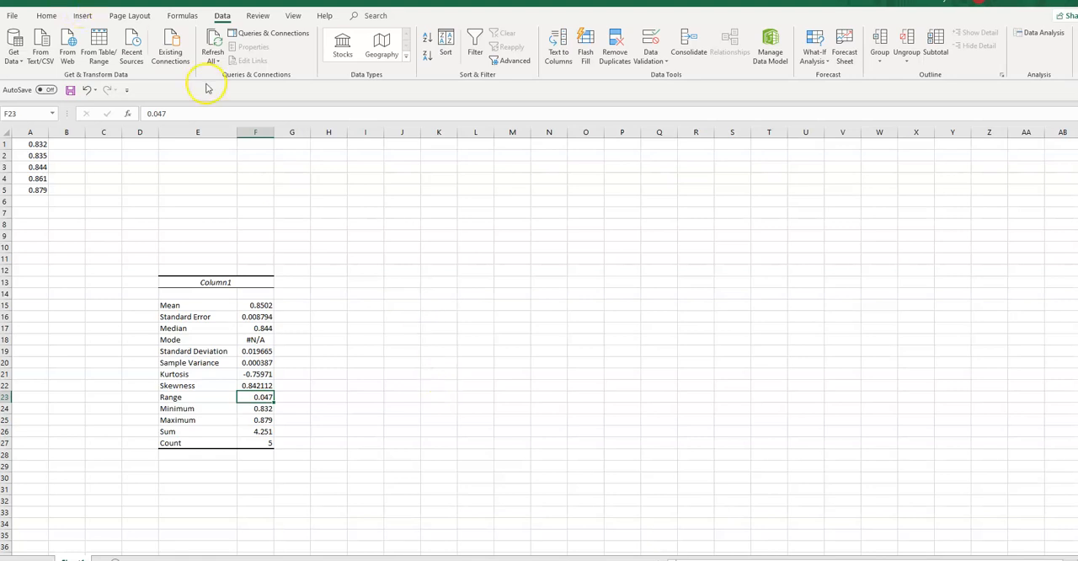
# Calculate the mean in H3 with =AVERAGE(A1:A5) and compare it with the Mean in the statistics table.
pyautogui.click(327, 167)
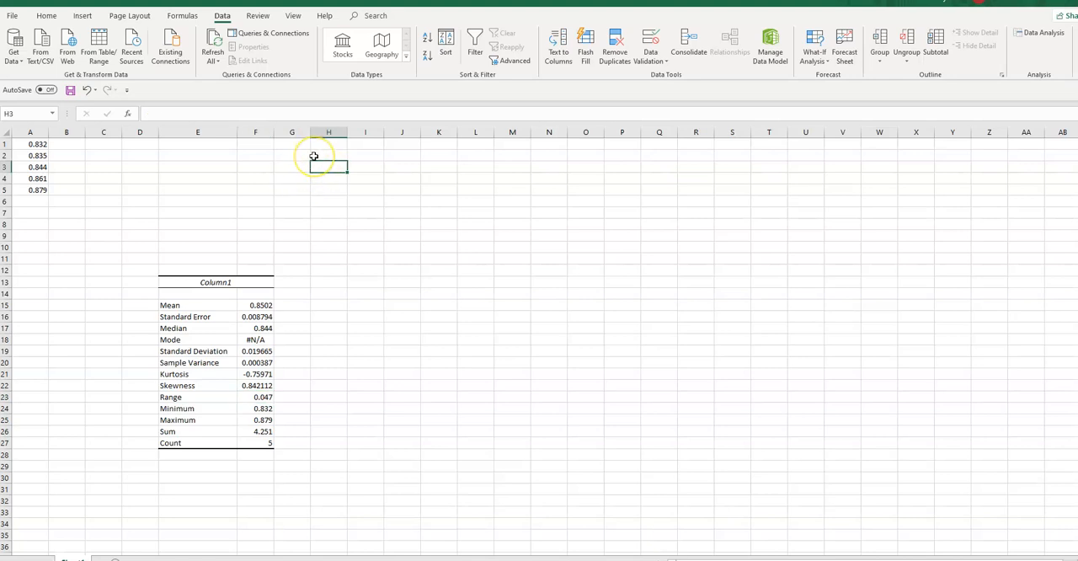
pyautogui.write('=')
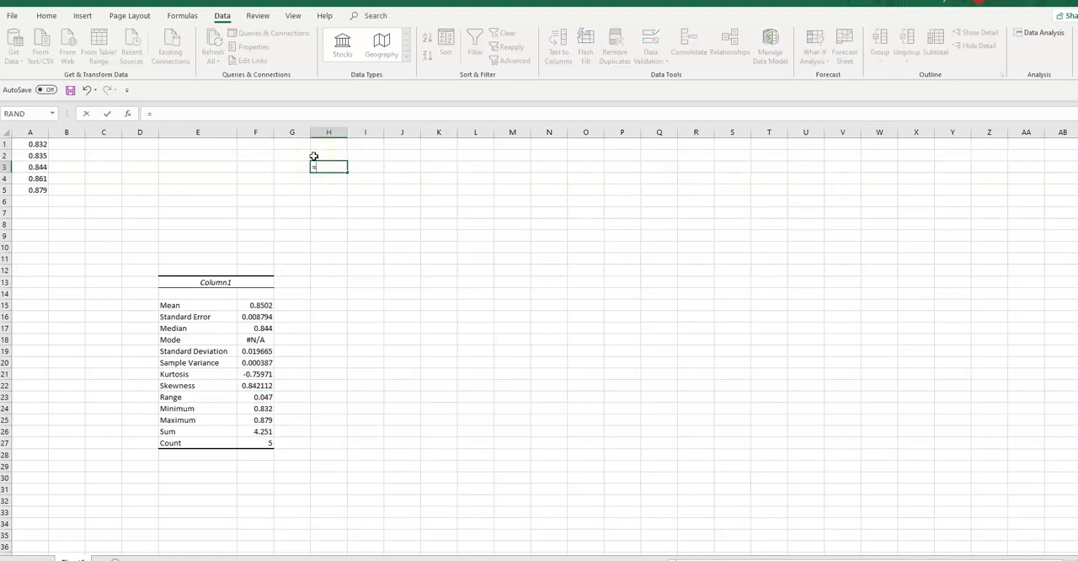
pyautogui.write('AVERA')
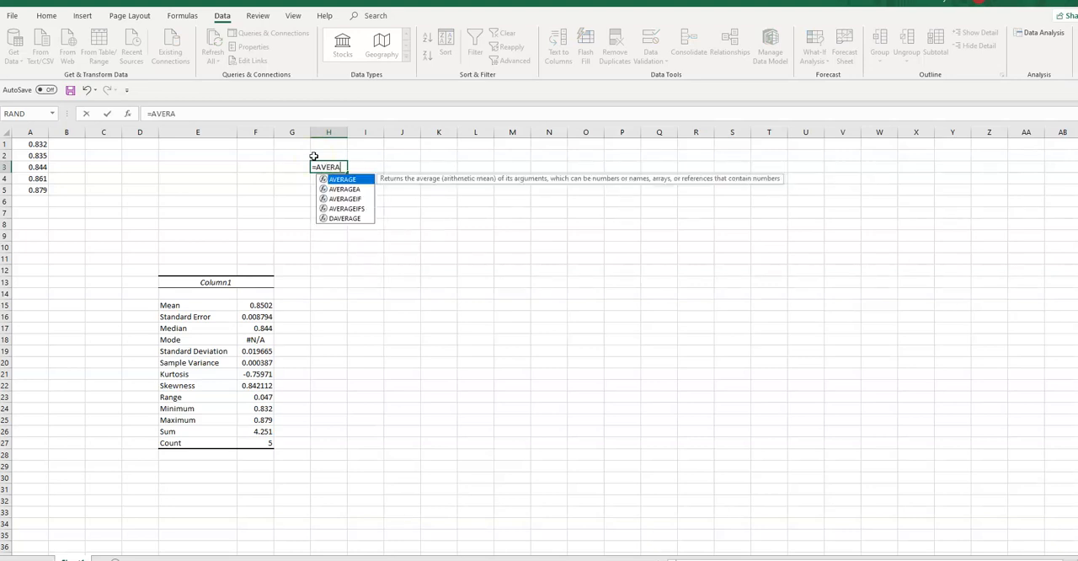
pyautogui.write('GE(')
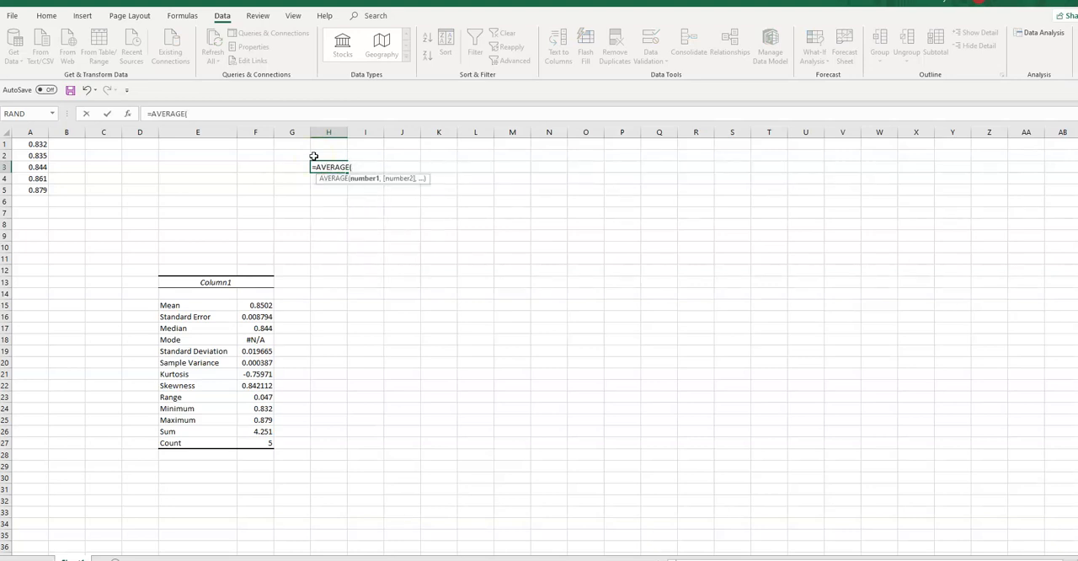
pyautogui.moveTo(33, 145); pyautogui.dragTo(30, 190)
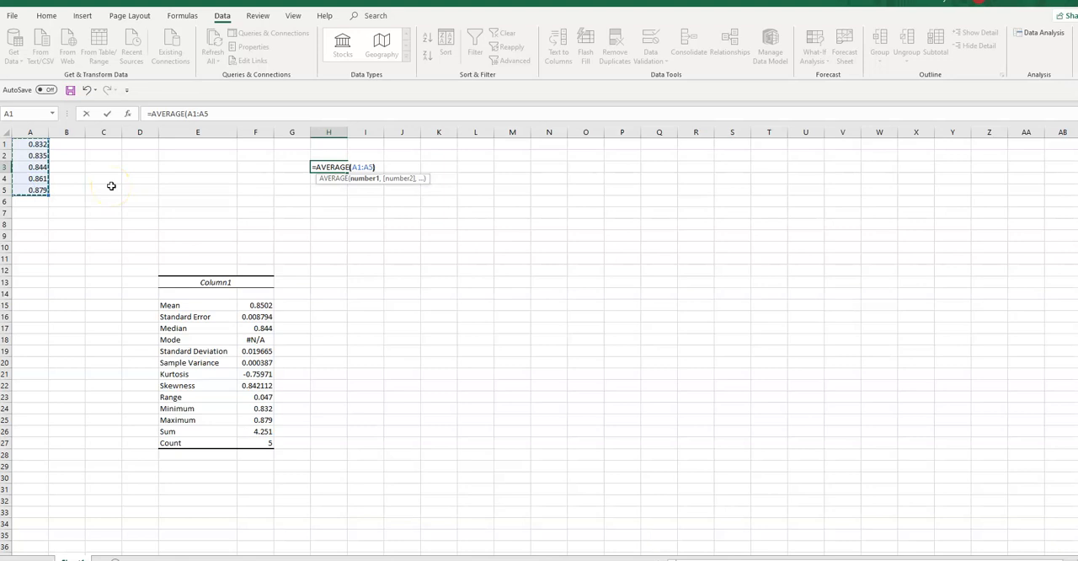
pyautogui.write(')')
pyautogui.press('Return')
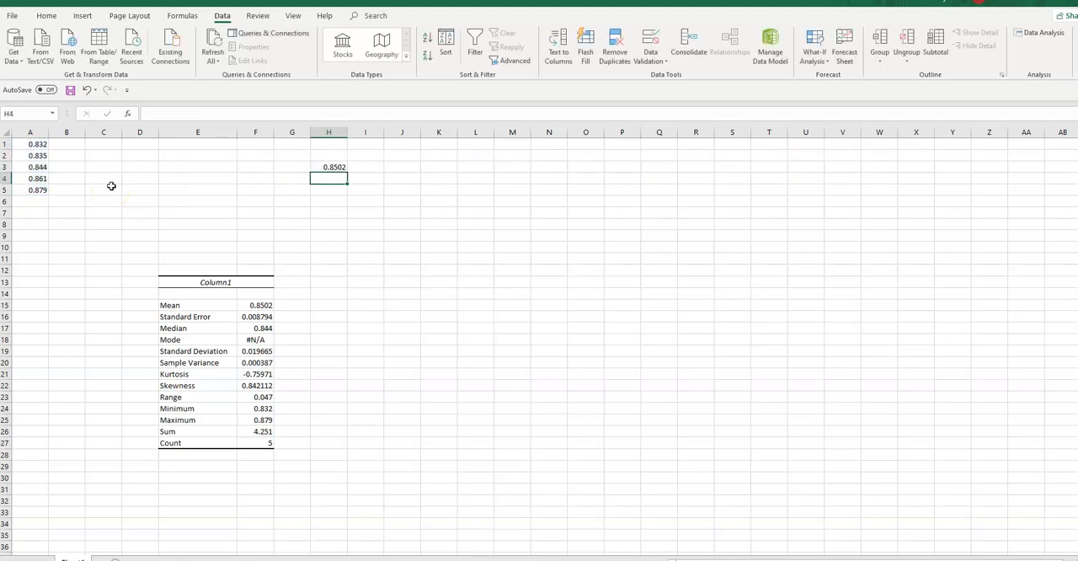
pyautogui.click(257, 305)
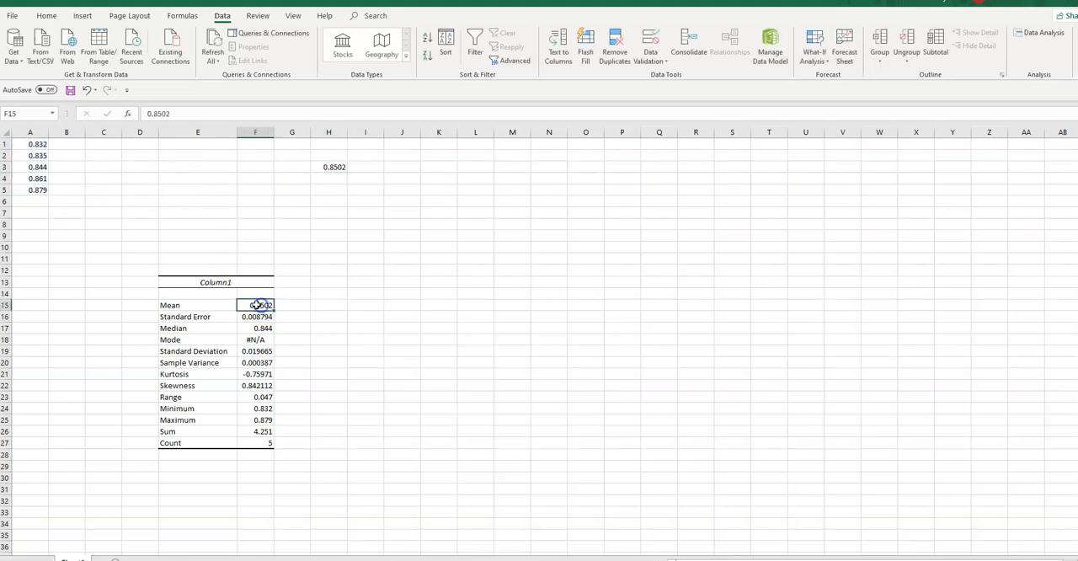
# Calculate the median in H4 with =MEDIAN(A1:A5) and compare it with the Median in the statistics table.
pyautogui.click(332, 178)
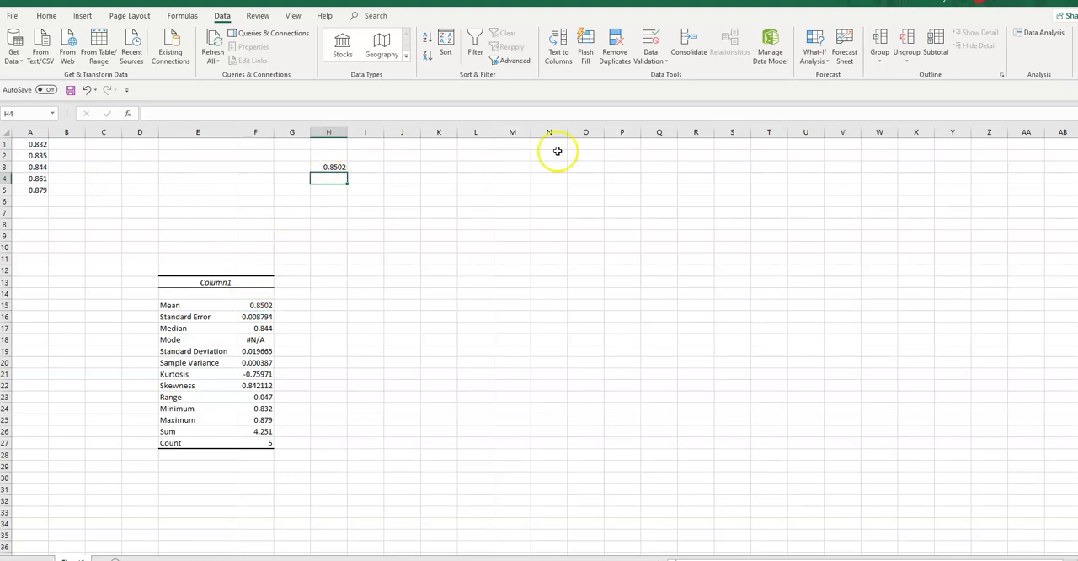
pyautogui.write('=MEDIAN')
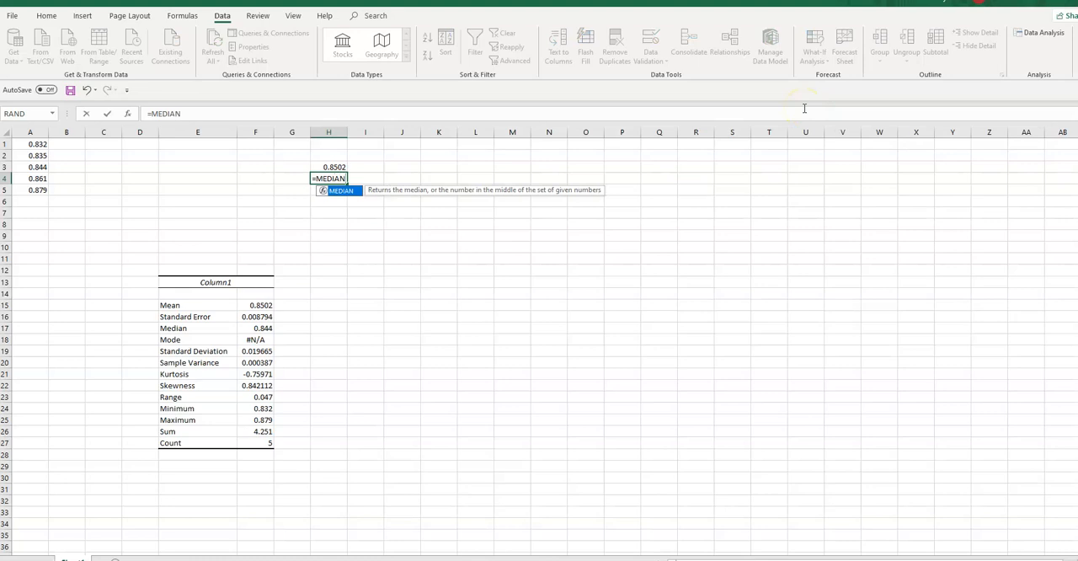
pyautogui.write('(')
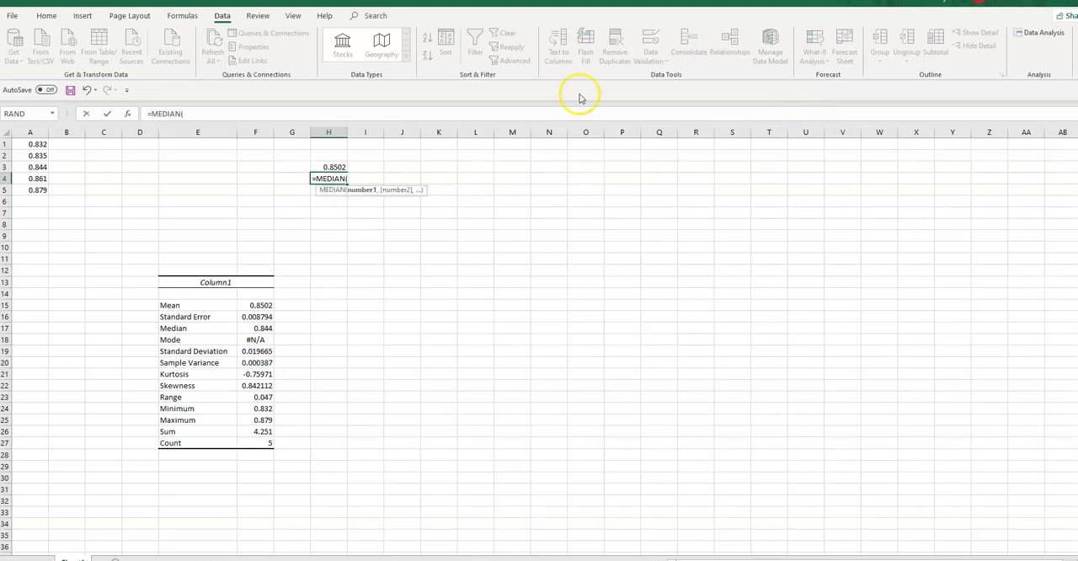
pyautogui.moveTo(32, 145); pyautogui.dragTo(36, 191)
pyautogui.write(')')
pyautogui.press('Return')
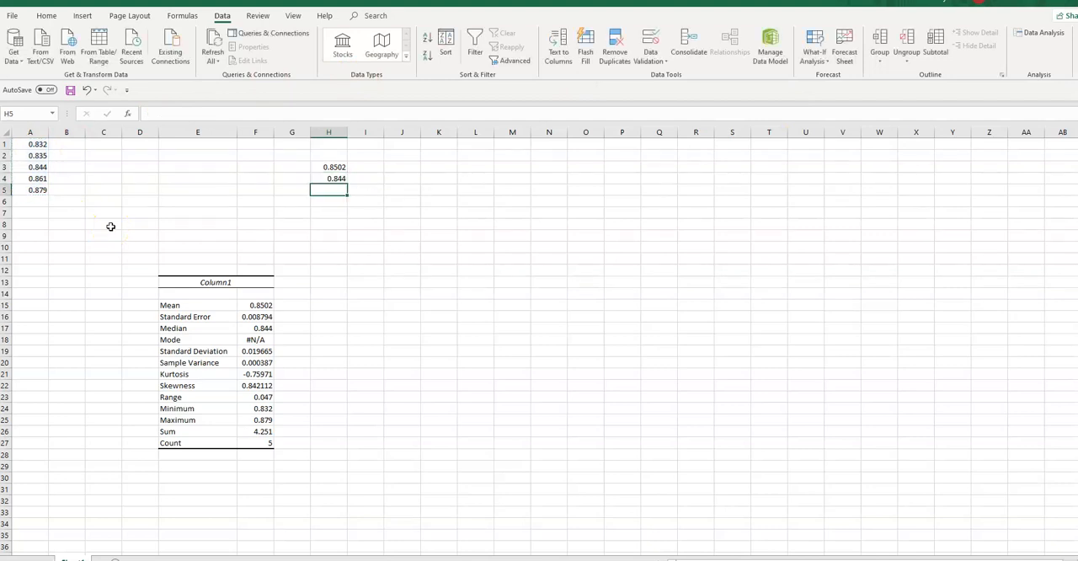
pyautogui.click(336, 179)
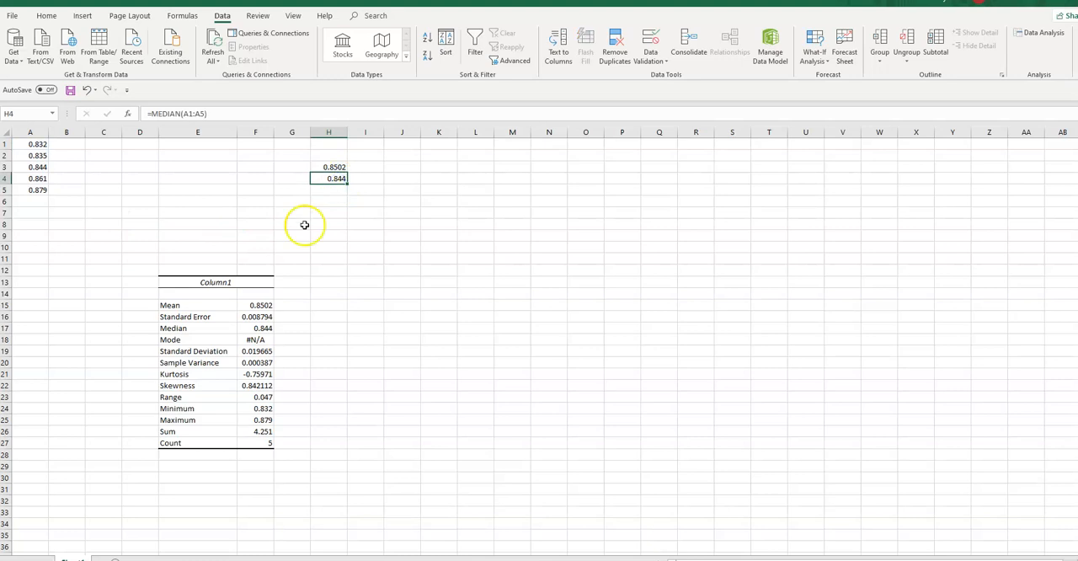
pyautogui.click(256, 329)
pyautogui.click(329, 190)
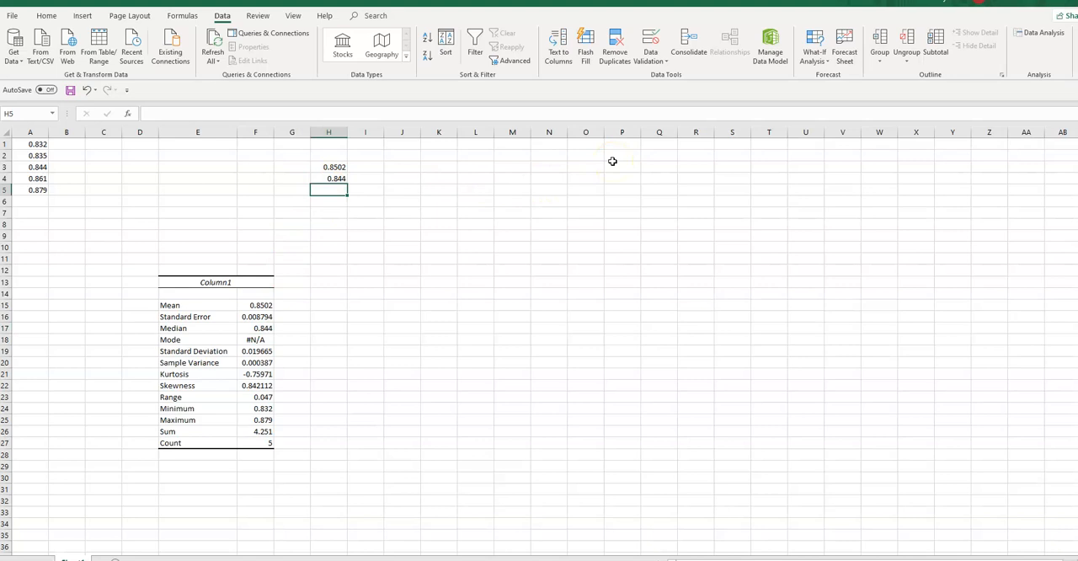
# Calculate the sample standard deviation in H5 with =STDEV.S(A1:A5) and compare it with the Standard Deviation in the statistics table.
pyautogui.write('=')
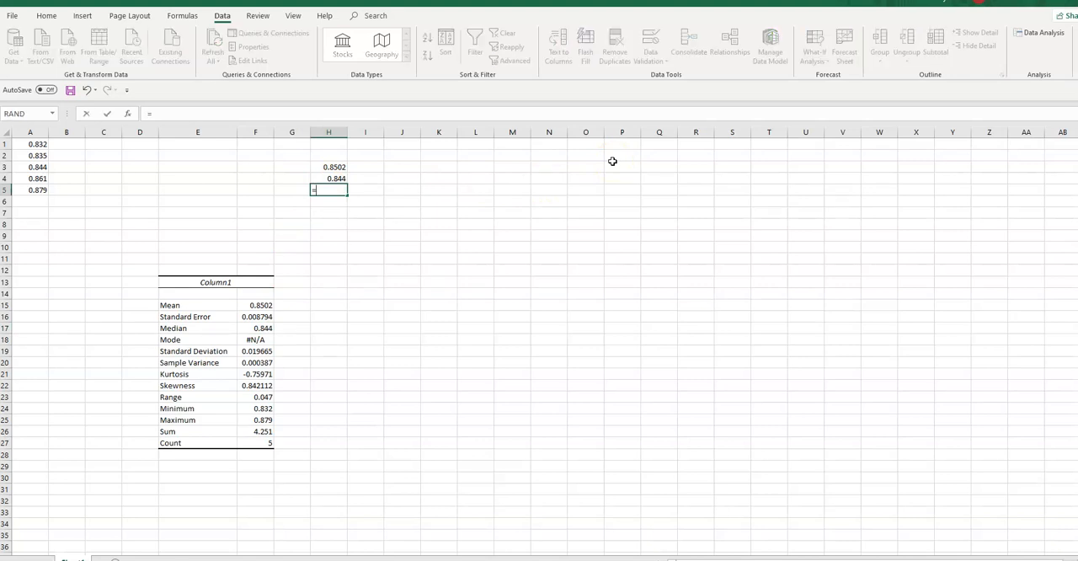
pyautogui.write('STDEV.')
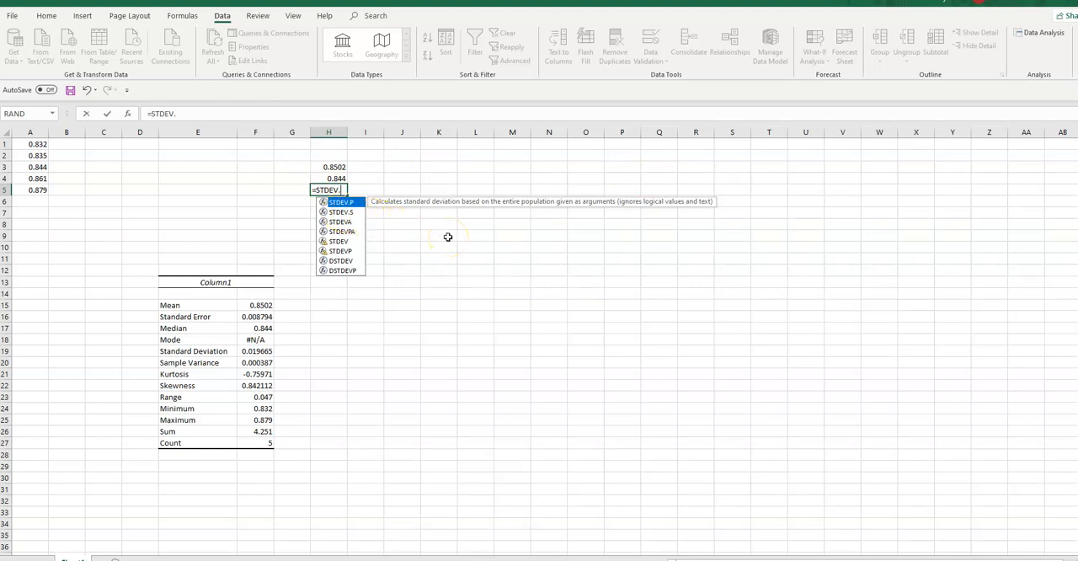
pyautogui.write('S')
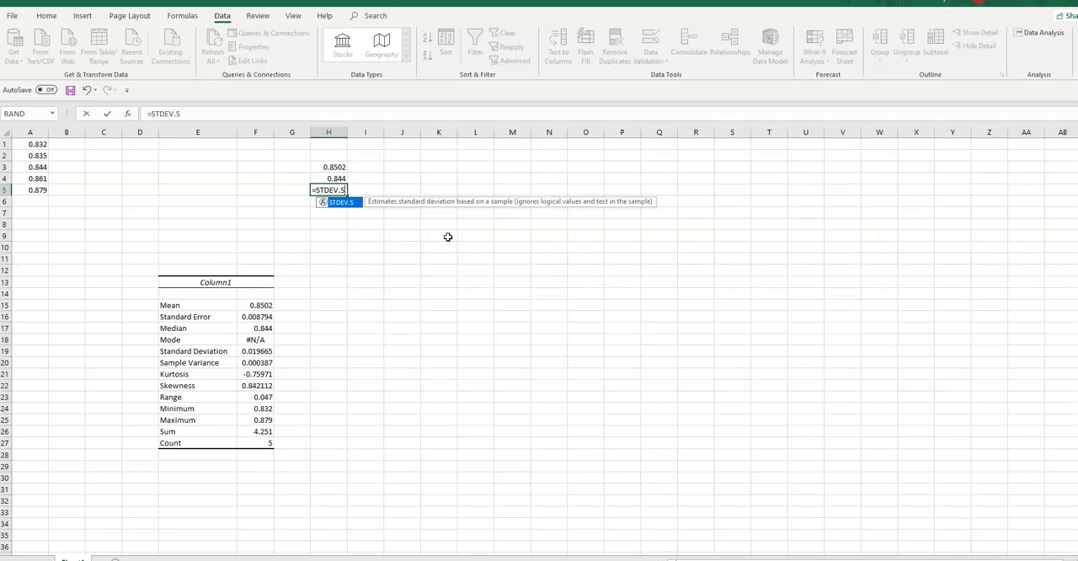
pyautogui.write('(')
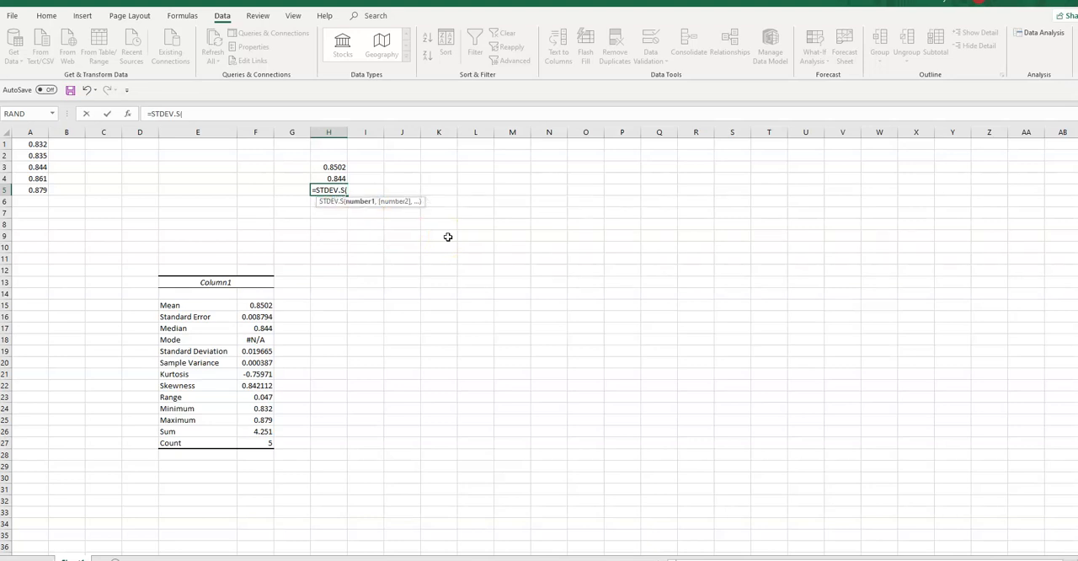
pyautogui.moveTo(36, 144); pyautogui.dragTo(39, 189)
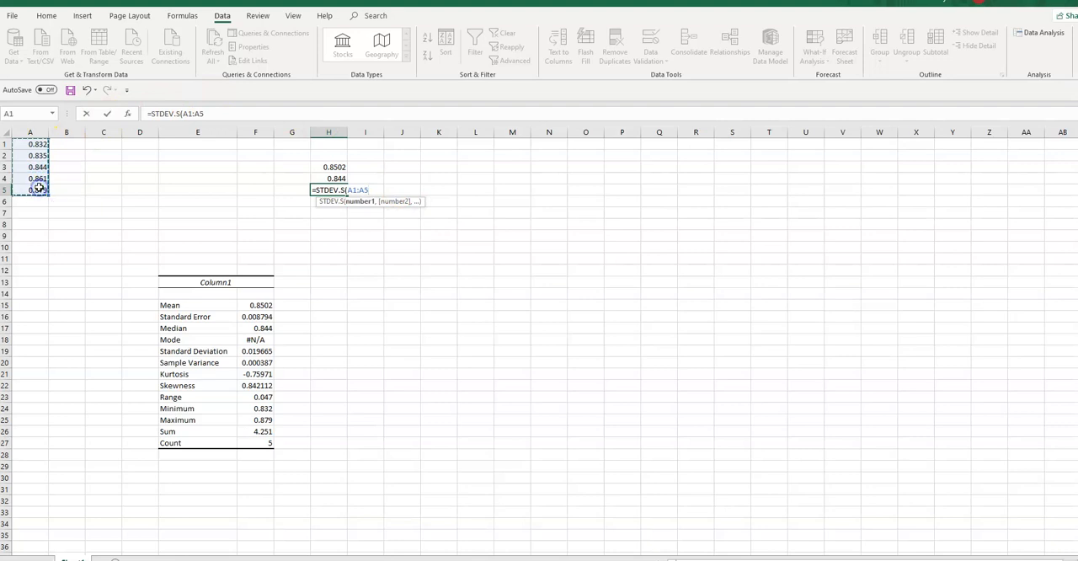
pyautogui.write(')')
pyautogui.press('Return')
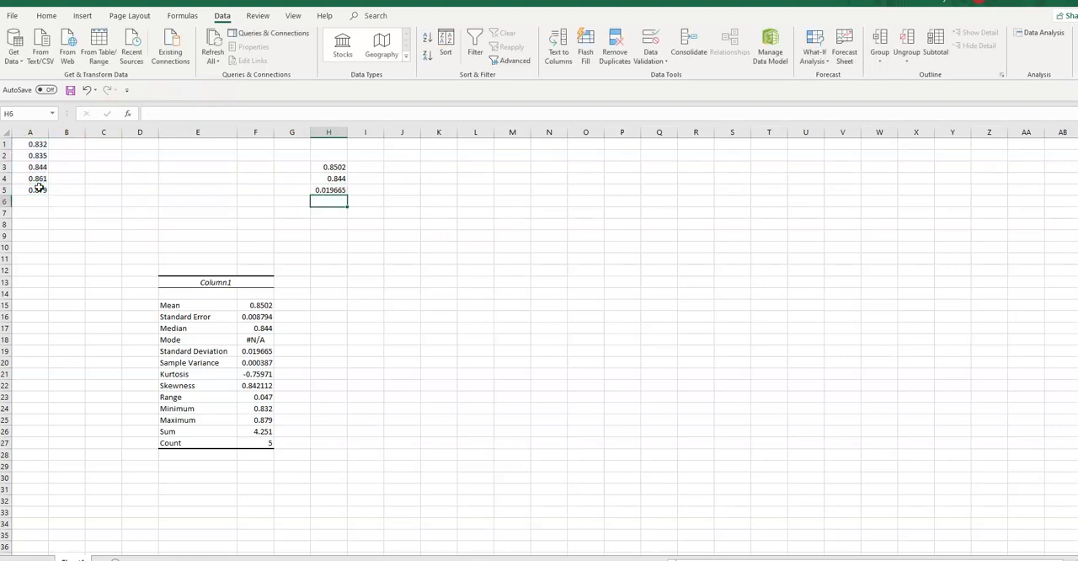
pyautogui.click(261, 352)
pyautogui.click(327, 190)
# Calculate the range in H6 with =MAX(A1:A5)-MIN(A1:A5) and compare it with the Range in the statistics table.
pyautogui.click(327, 202)
pyautogui.write('=')
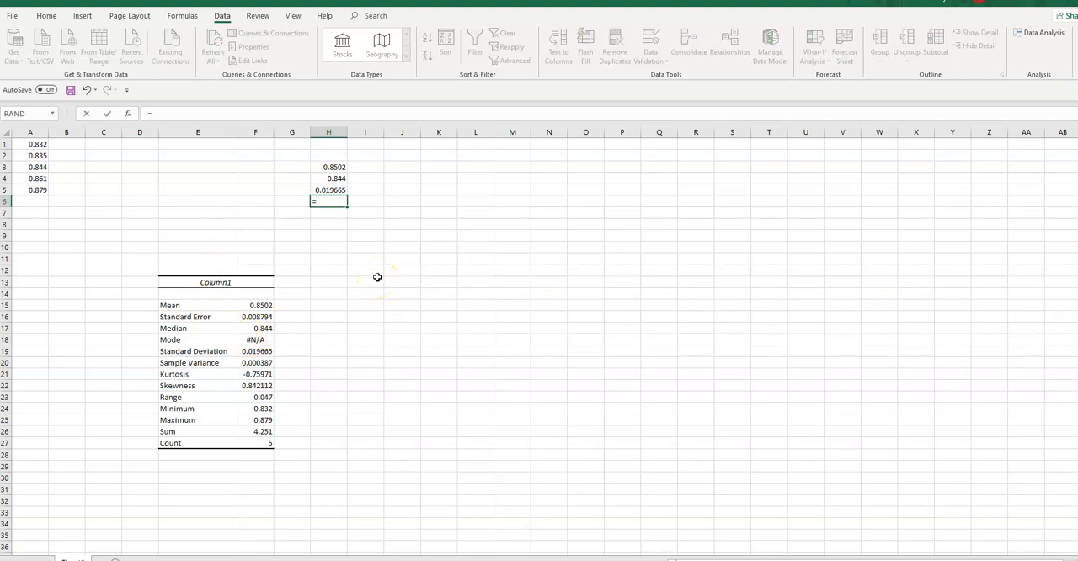
pyautogui.write('M')
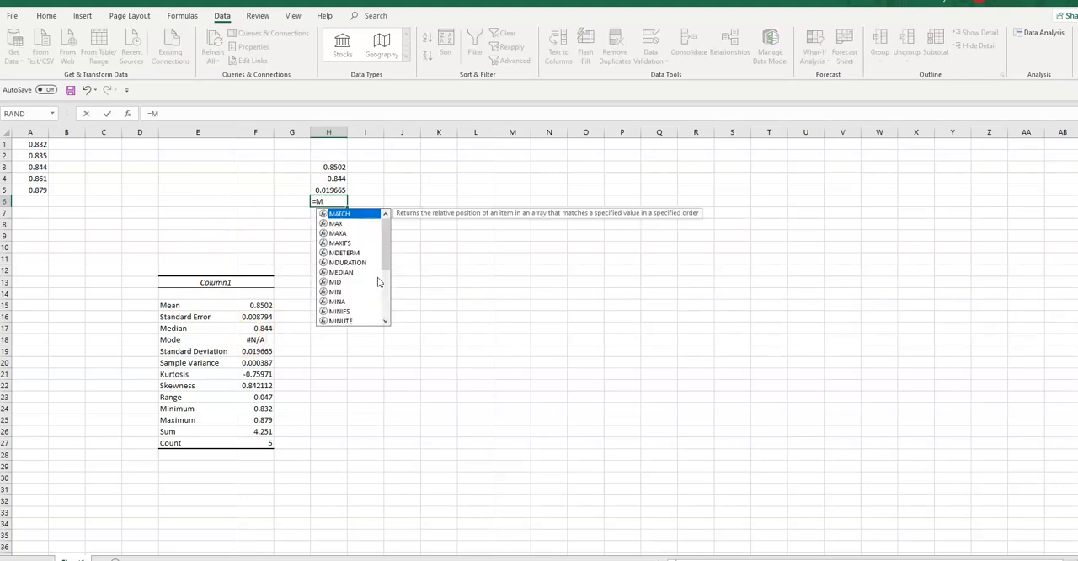
pyautogui.write('AX(')
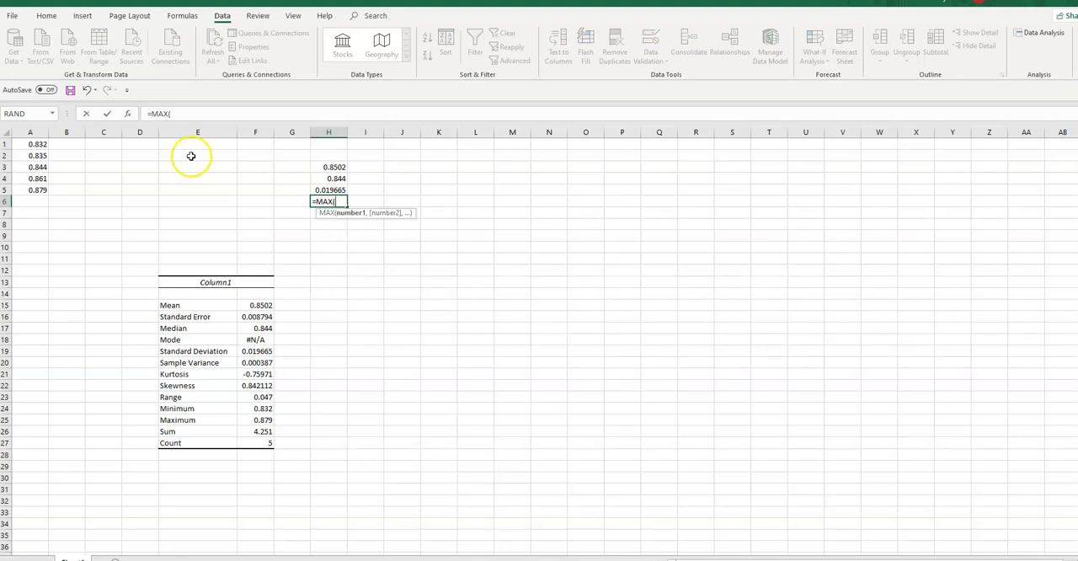
pyautogui.moveTo(33, 144); pyautogui.dragTo(34, 190)
pyautogui.write(')')
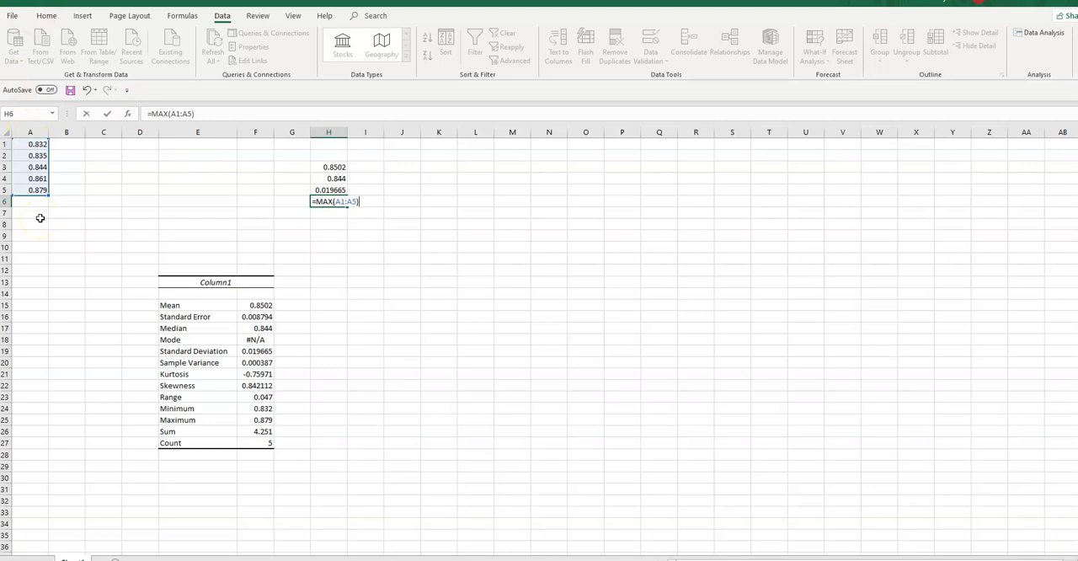
pyautogui.write('-MIN(')
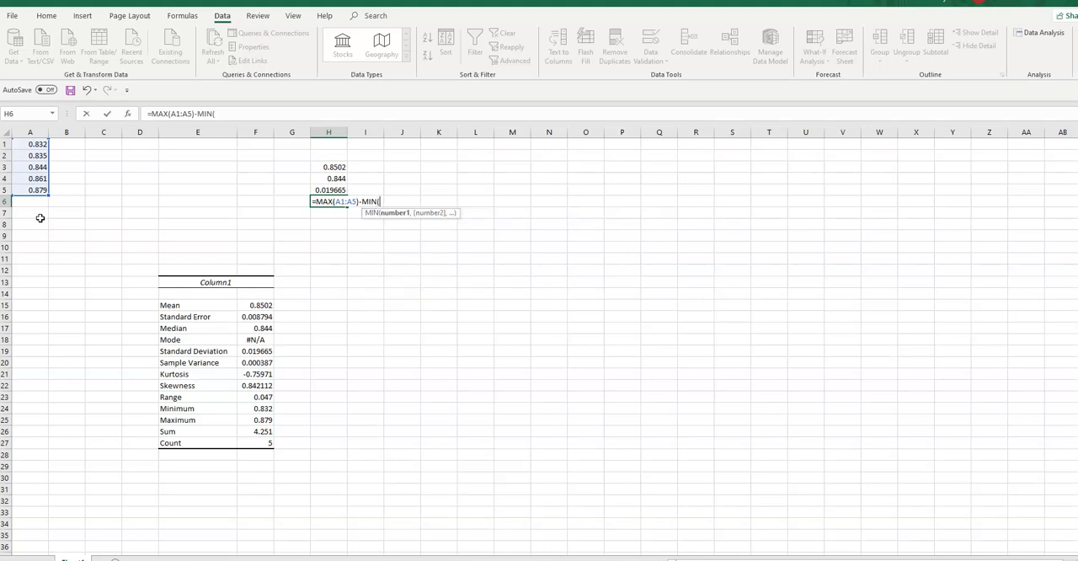
pyautogui.moveTo(29, 145); pyautogui.dragTo(34, 190)
pyautogui.write(')')
pyautogui.press('Return')
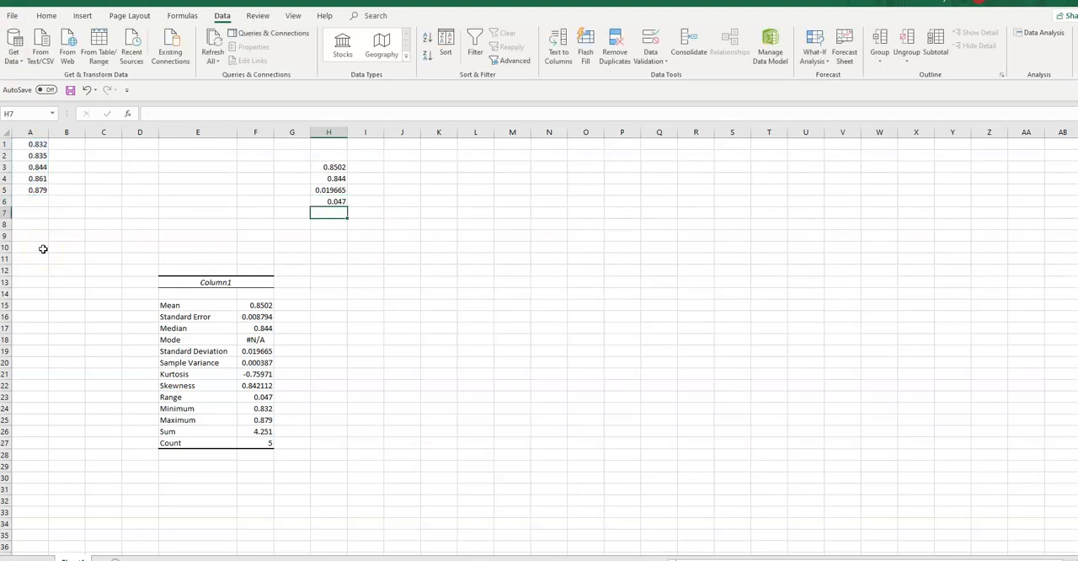
pyautogui.click(330, 202)
pyautogui.click(257, 396)
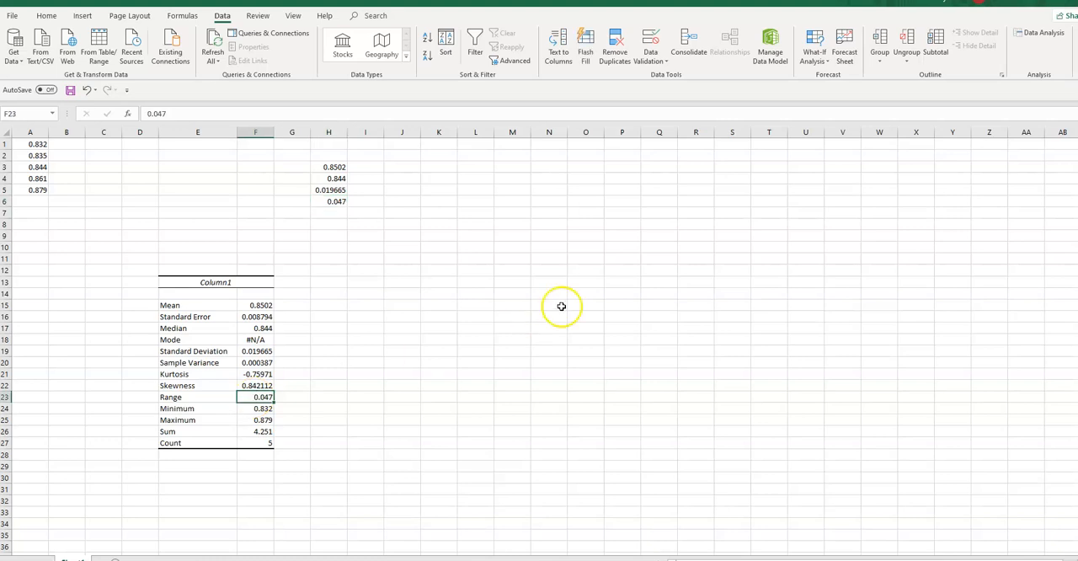
pyautogui.click(520, 255)
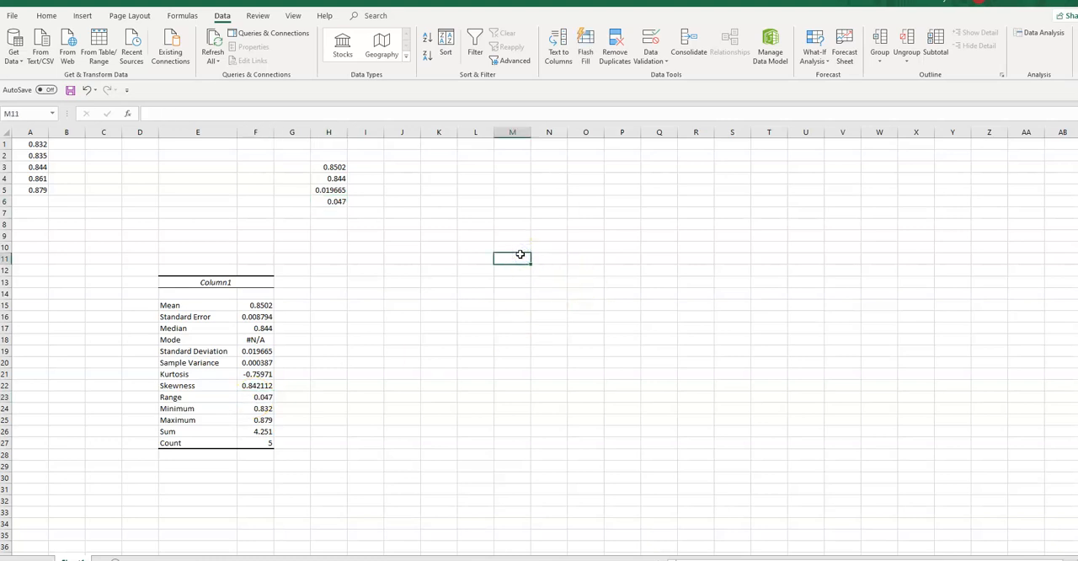